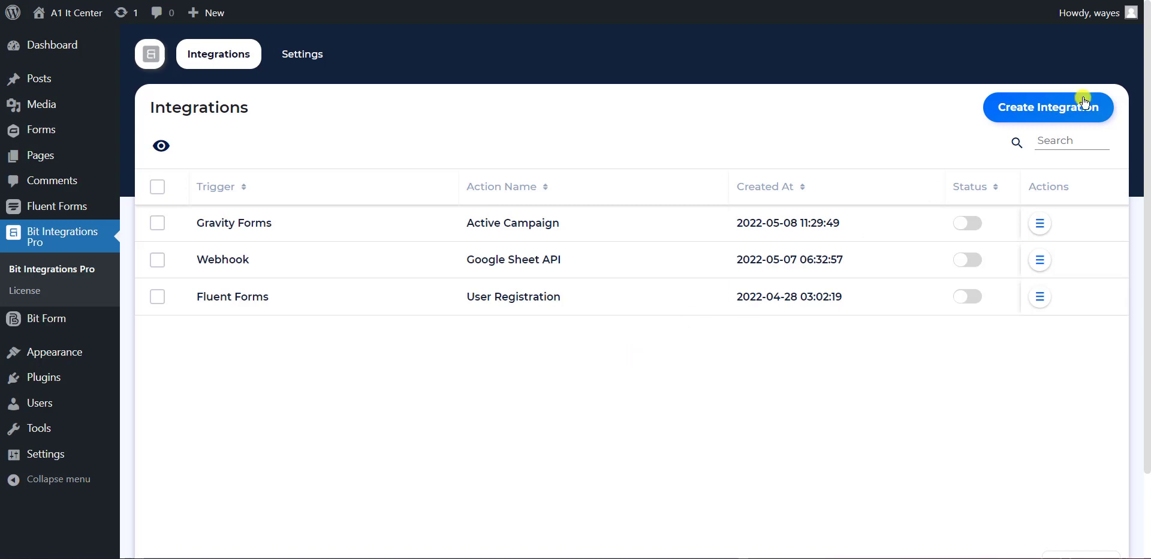
Start a new integration from the Integrations page with Create Integration.
{"action": "left_click", "coordinate": [1029, 112]}
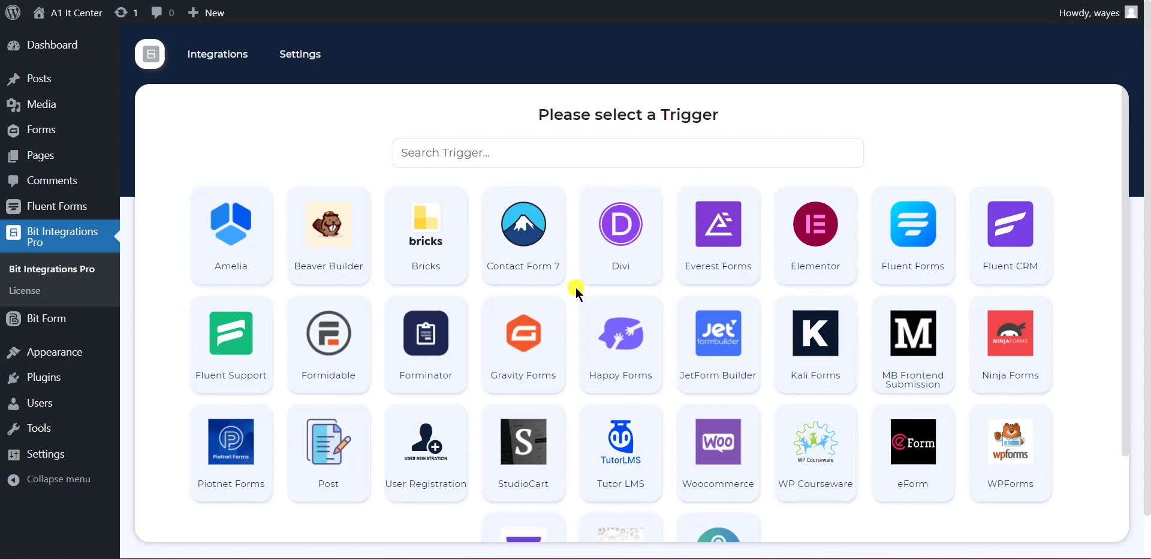
Use the Gravity Forms Contact Us form as the trigger and continue to the action choice.
{"action": "left_click", "coordinate": [539, 319]}
{"action": "left_click", "coordinate": [590, 333]}
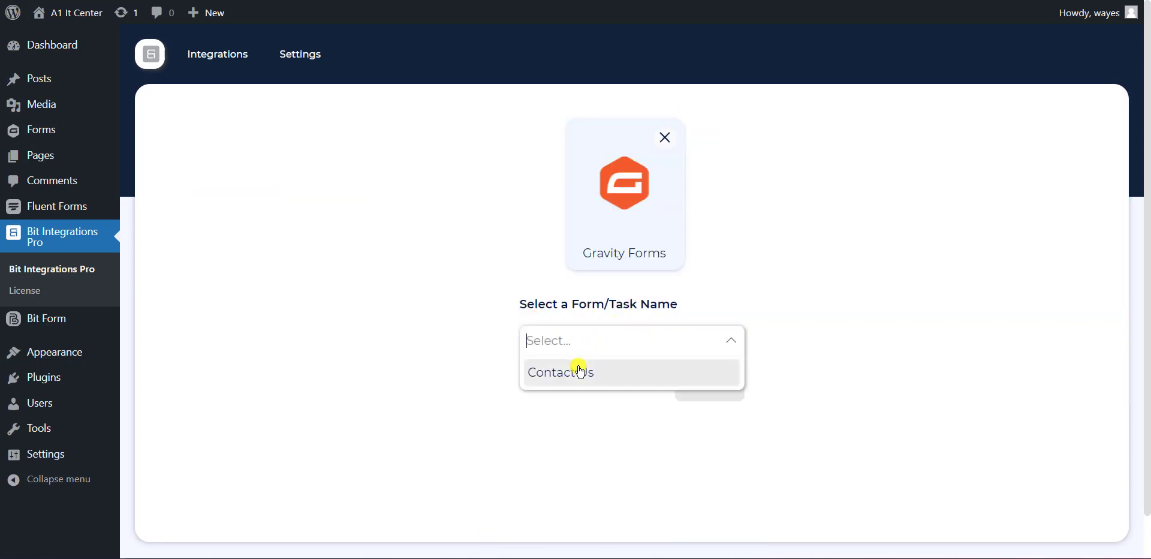
{"action": "left_click", "coordinate": [577, 372]}
{"action": "left_click", "coordinate": [713, 386]}
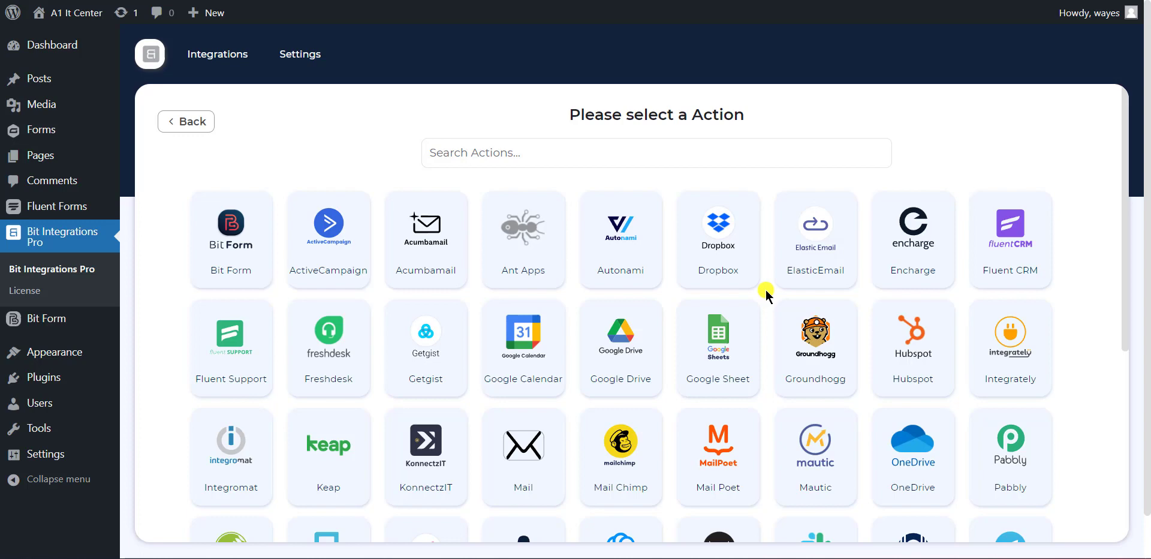
Choose Acumbamail as the action, keeping the integration name Acumbamail.
{"action": "left_click", "coordinate": [708, 148]}
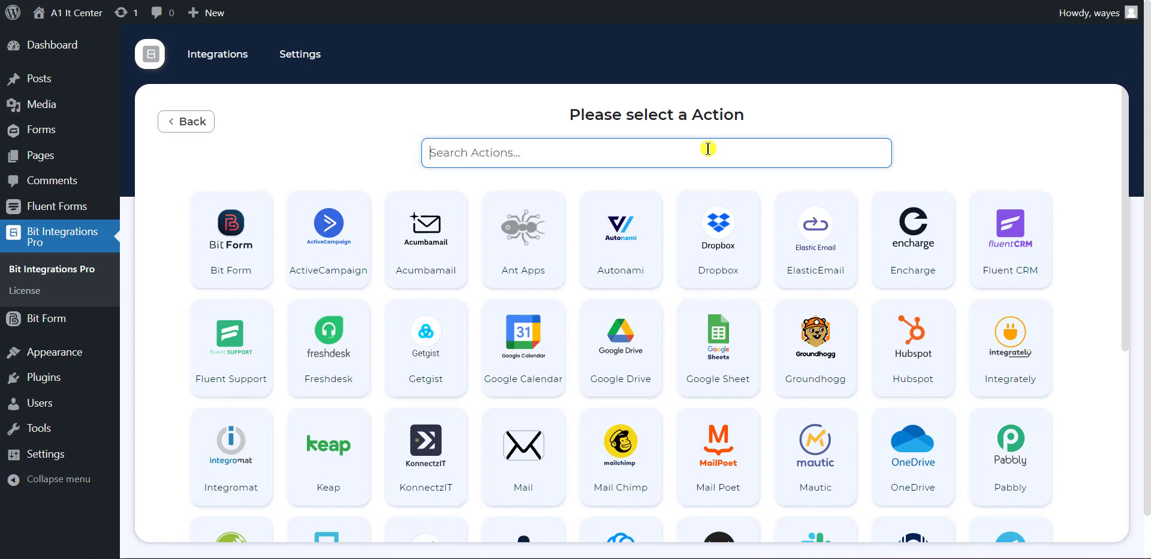
{"action": "left_click", "coordinate": [435, 260]}
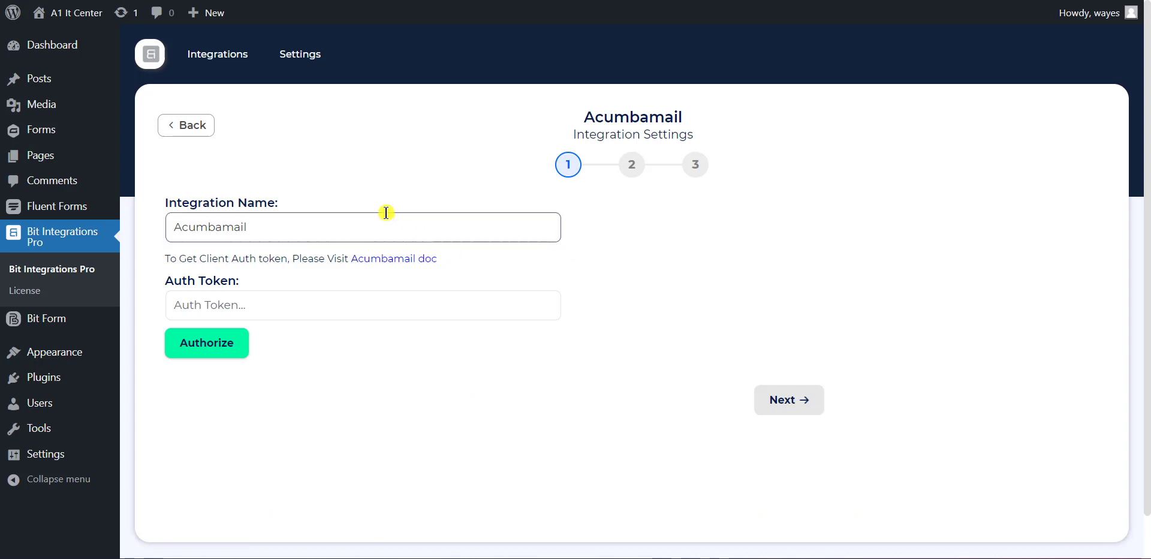
{"action": "left_click_drag", "start_coordinate": [245, 229], "coordinate": [169, 228]}
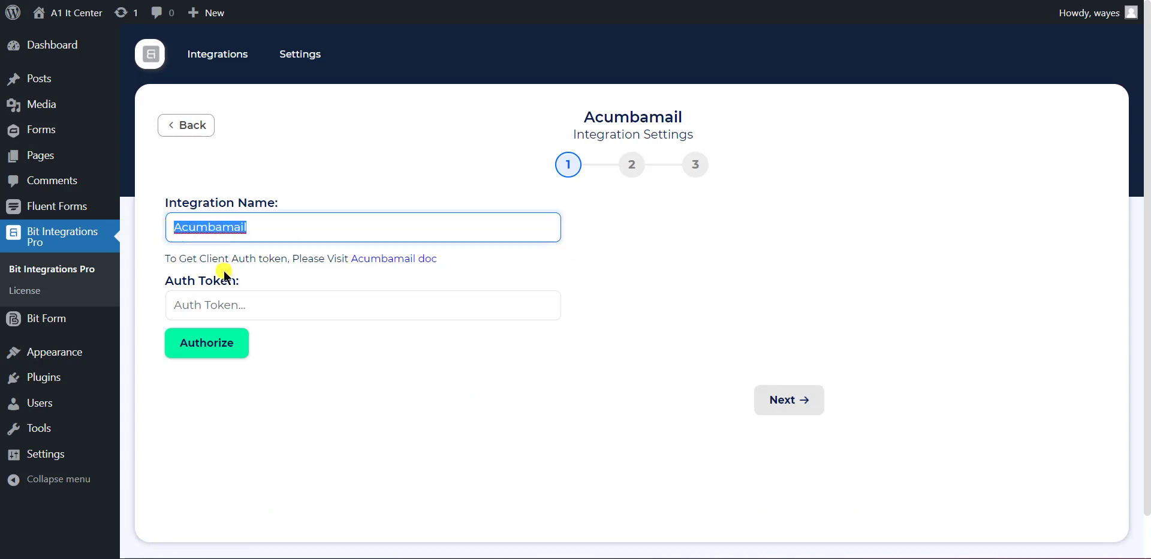
{"action": "left_click", "coordinate": [347, 366]}
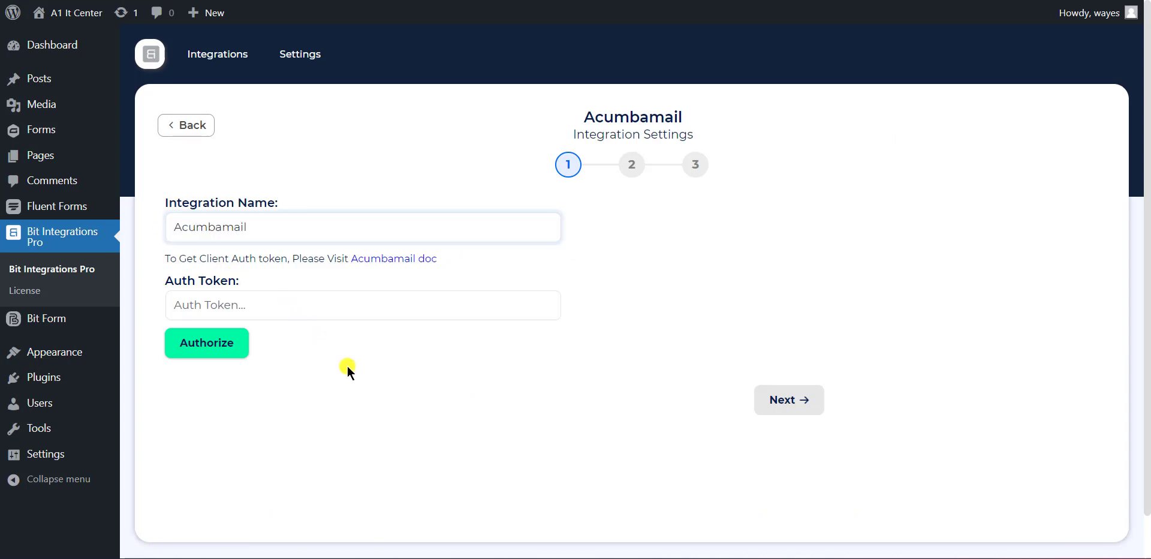
{"action": "left_click_drag", "start_coordinate": [171, 281], "coordinate": [246, 282]}
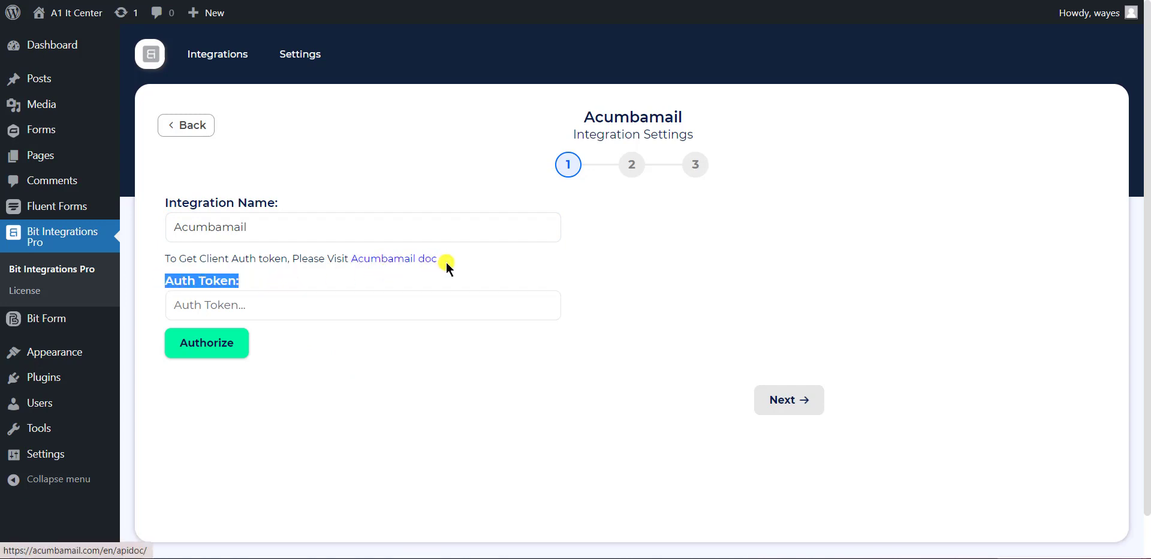
Open Acumbamail's API documentation and select the auth_token value for copying.
{"action": "left_click", "coordinate": [404, 266]}
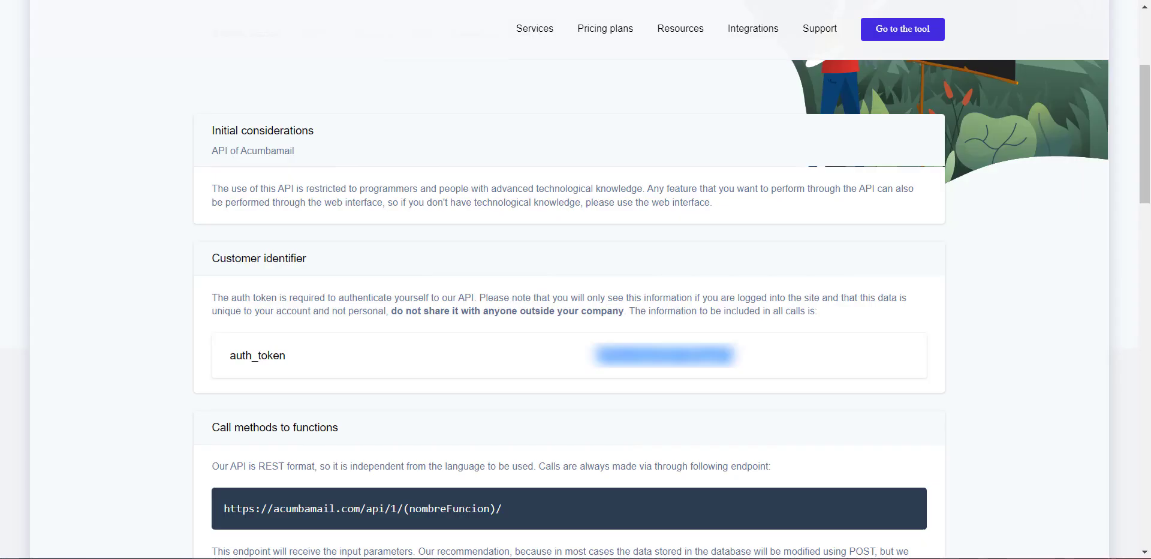
{"action": "left_click_drag", "start_coordinate": [321, 258], "coordinate": [278, 258]}
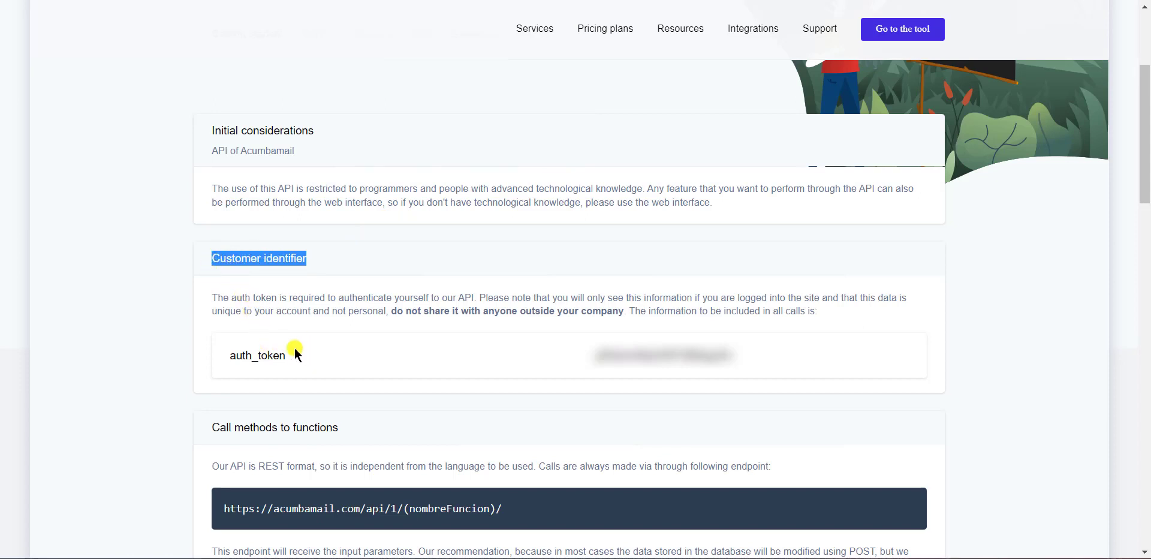
{"action": "double_click", "coordinate": [276, 355]}
{"action": "left_click", "coordinate": [389, 353]}
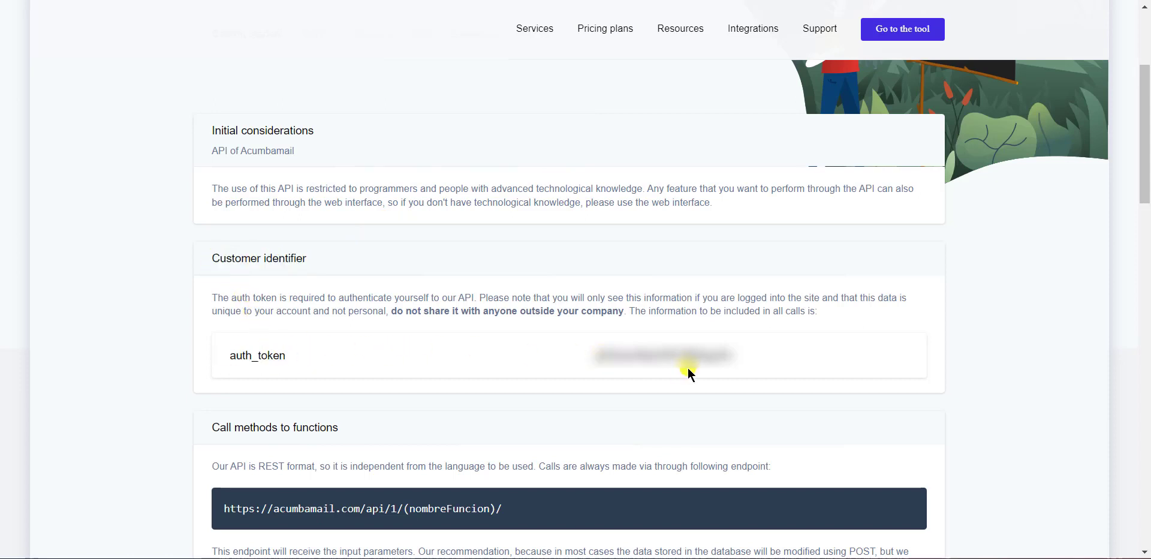
{"action": "left_click_drag", "start_coordinate": [759, 358], "coordinate": [591, 350]}
Paste the copied auth token, authorize Acumbamail, and advance to the field-mapping step.
{"action": "left_click", "coordinate": [412, 1]}
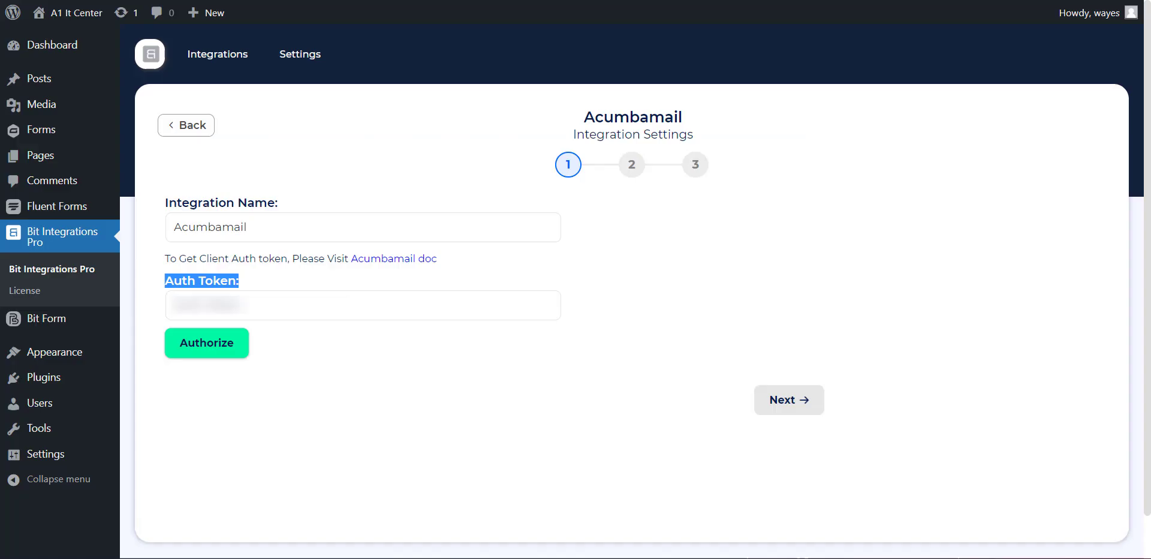
{"action": "left_click", "coordinate": [242, 307]}
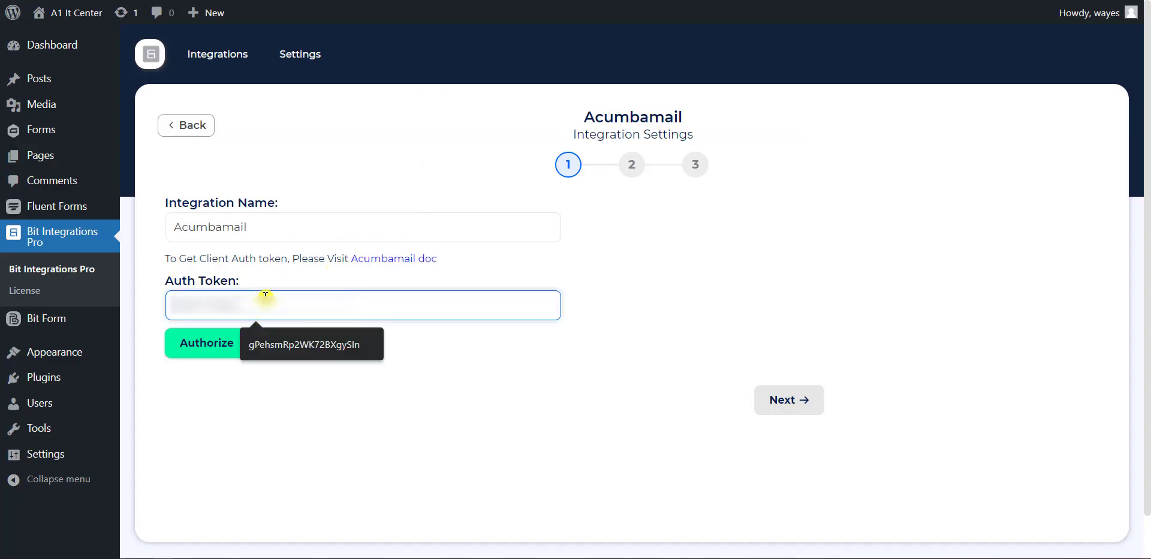
{"action": "key", "text": "ctrl+v"}
{"action": "left_click", "coordinate": [228, 337]}
{"action": "left_click", "coordinate": [207, 343]}
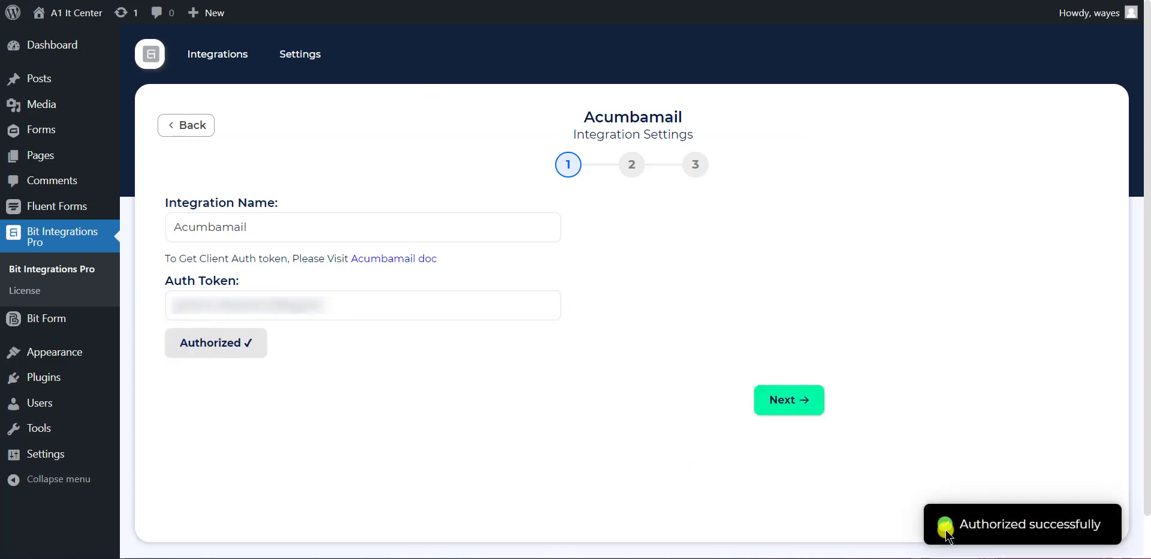
{"action": "left_click", "coordinate": [800, 403]}
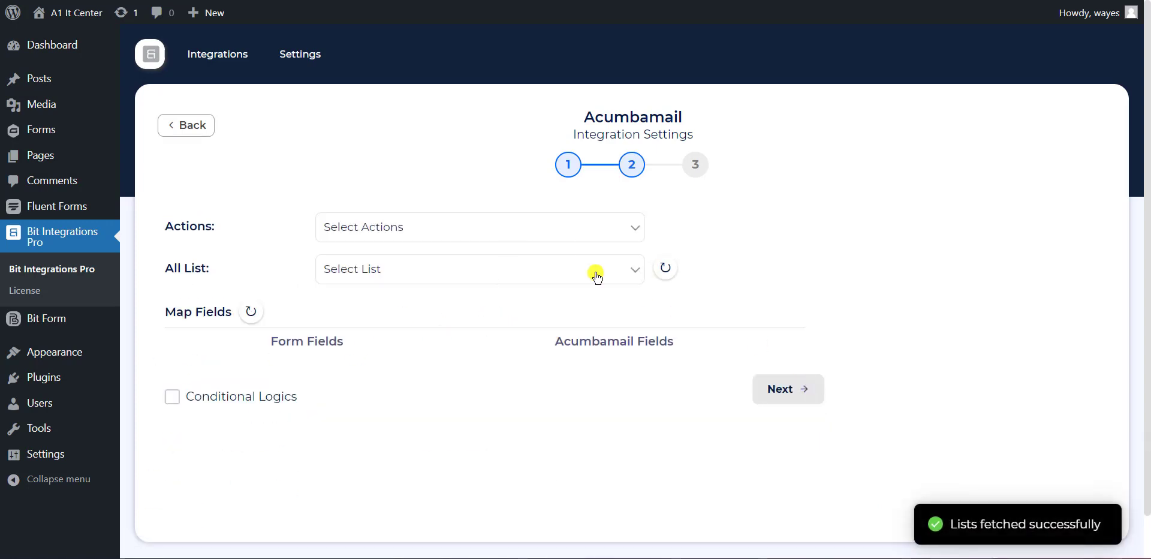
Set the Acumbamail action to Add/Update Subscriber on the Bit Integrations list.
{"action": "left_click", "coordinate": [392, 238]}
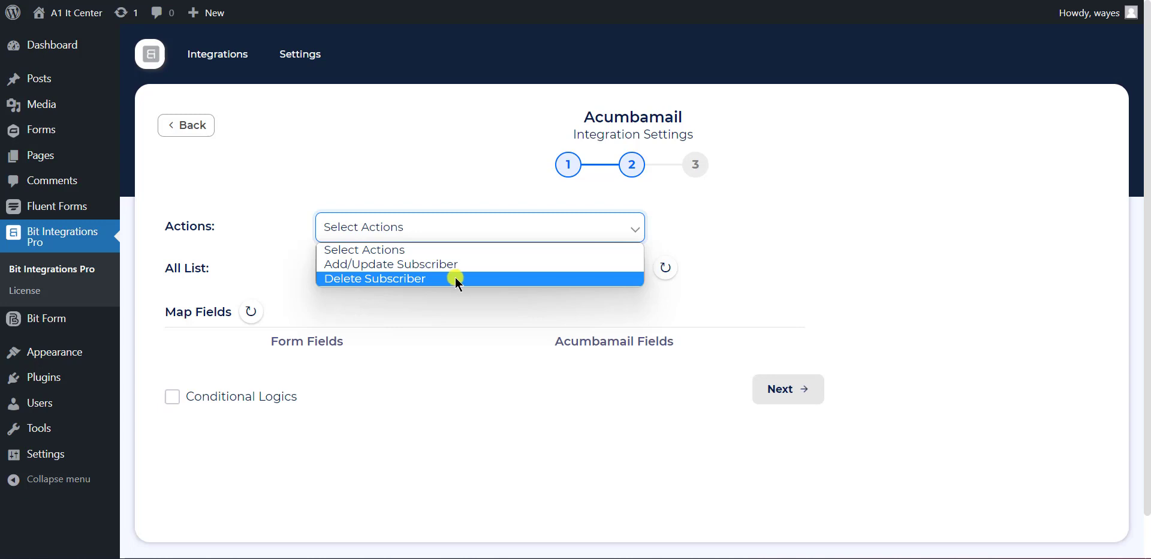
{"action": "left_click", "coordinate": [476, 264]}
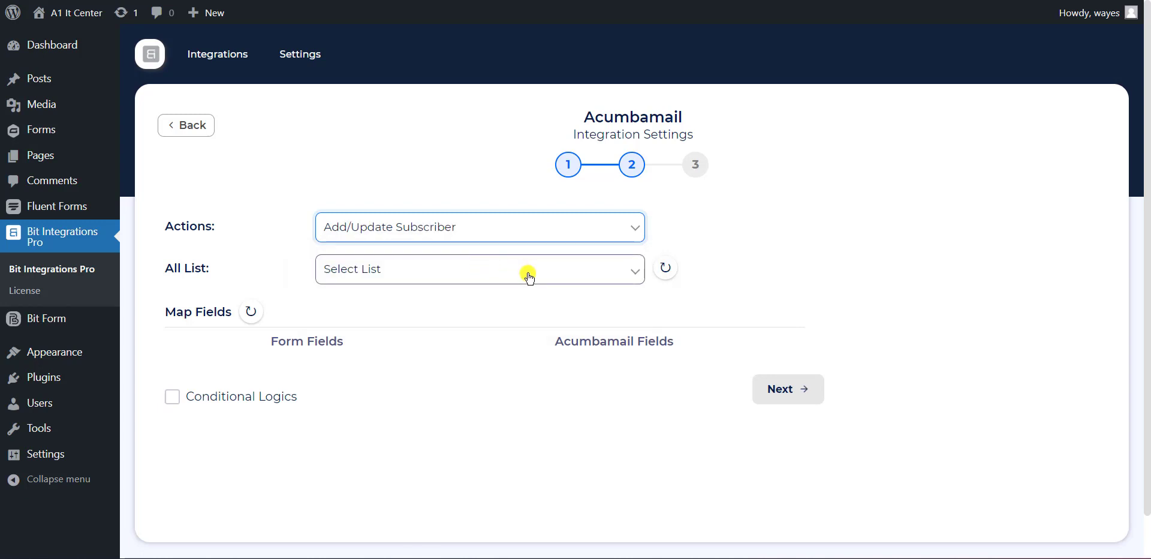
{"action": "left_click", "coordinate": [437, 276]}
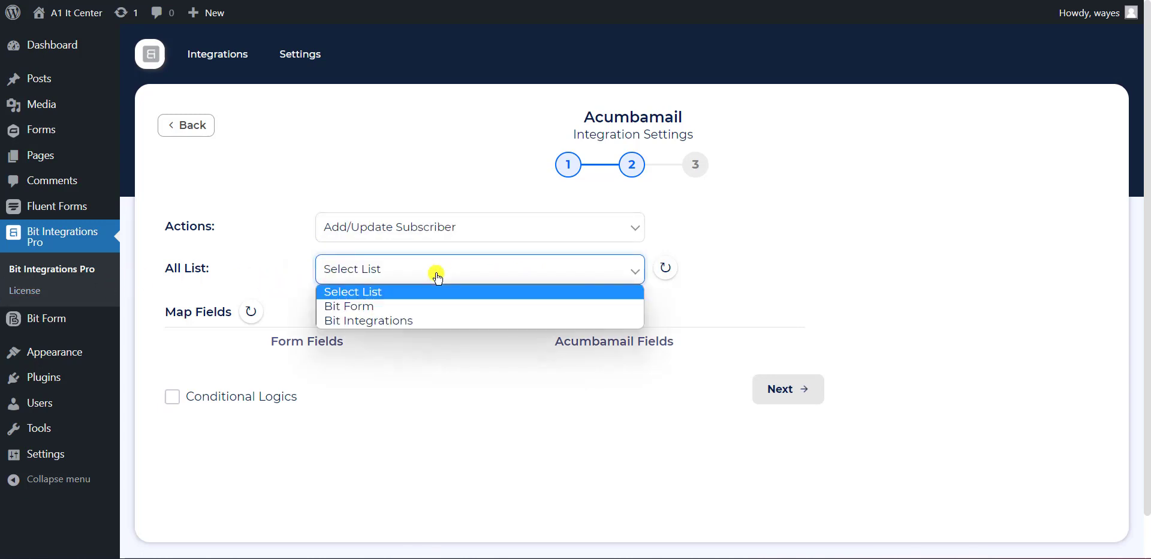
{"action": "left_click", "coordinate": [456, 322]}
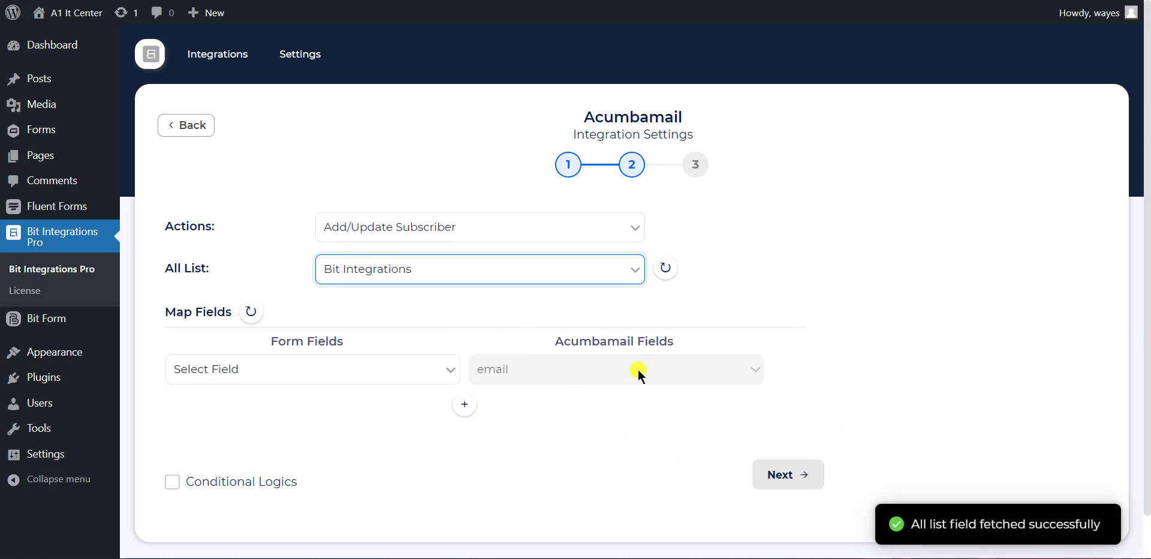
Map Email to email, Name - First to First Name, and Name - Last to Last Name.
{"action": "left_click", "coordinate": [411, 376]}
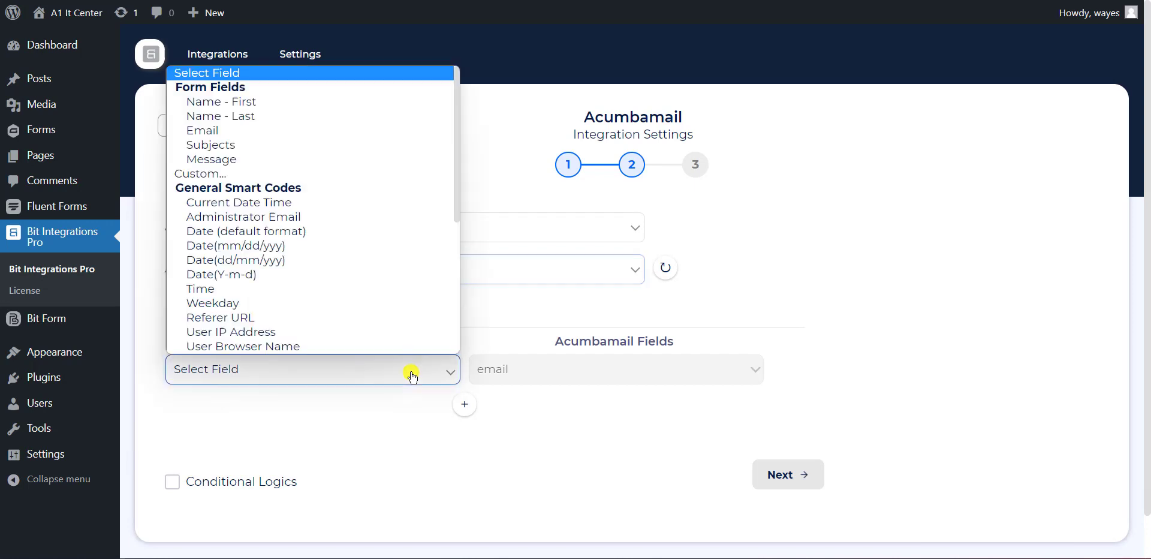
{"action": "left_click", "coordinate": [227, 130]}
{"action": "left_click", "coordinate": [464, 404]}
{"action": "left_click", "coordinate": [413, 408]}
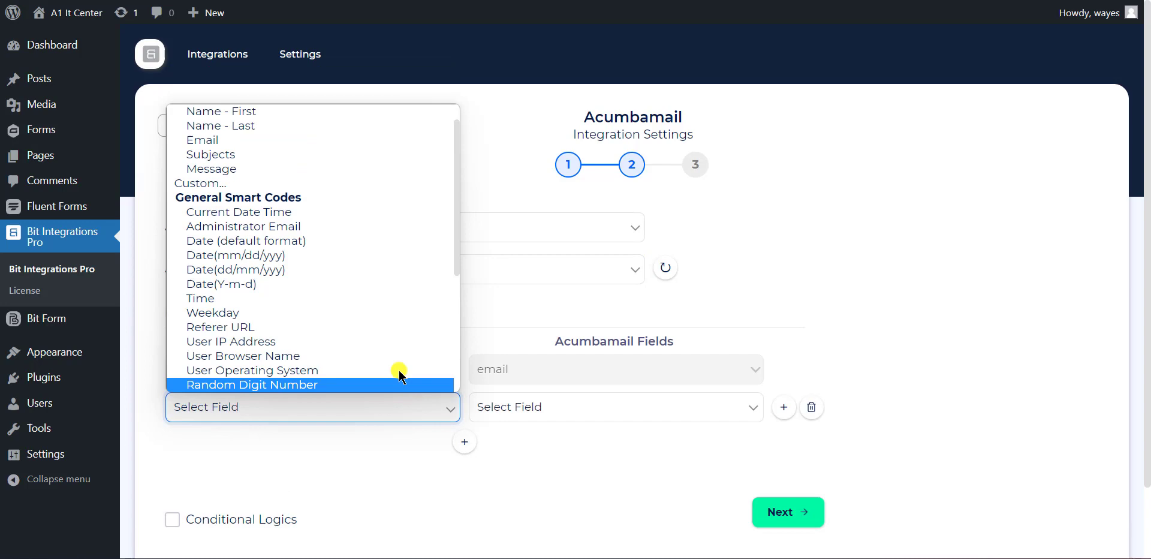
{"action": "left_click", "coordinate": [248, 111]}
{"action": "left_click", "coordinate": [566, 412]}
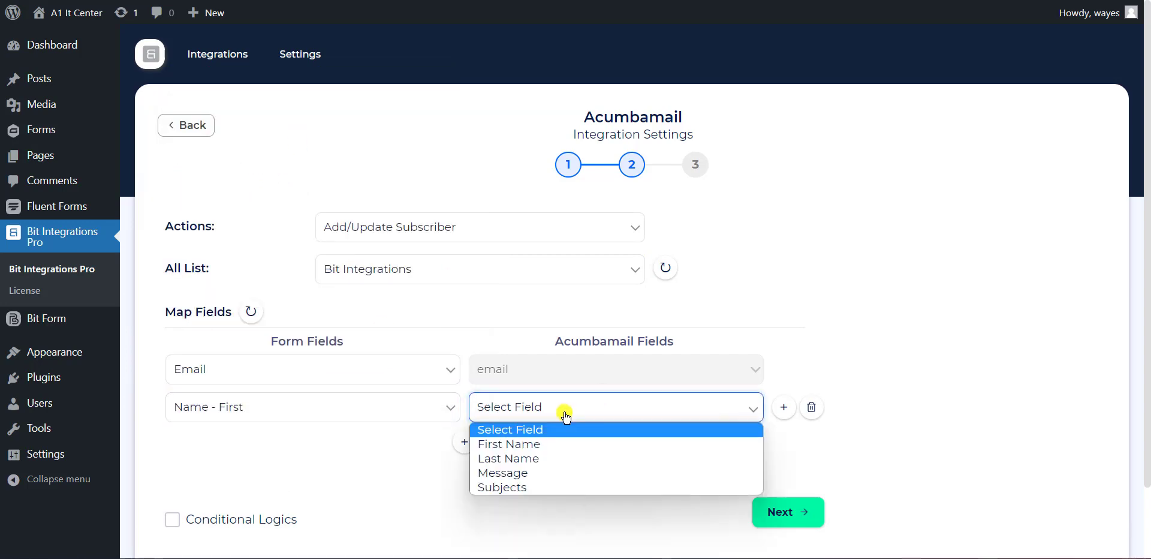
{"action": "left_click", "coordinate": [550, 443]}
{"action": "left_click", "coordinate": [465, 441]}
{"action": "left_click", "coordinate": [403, 444]}
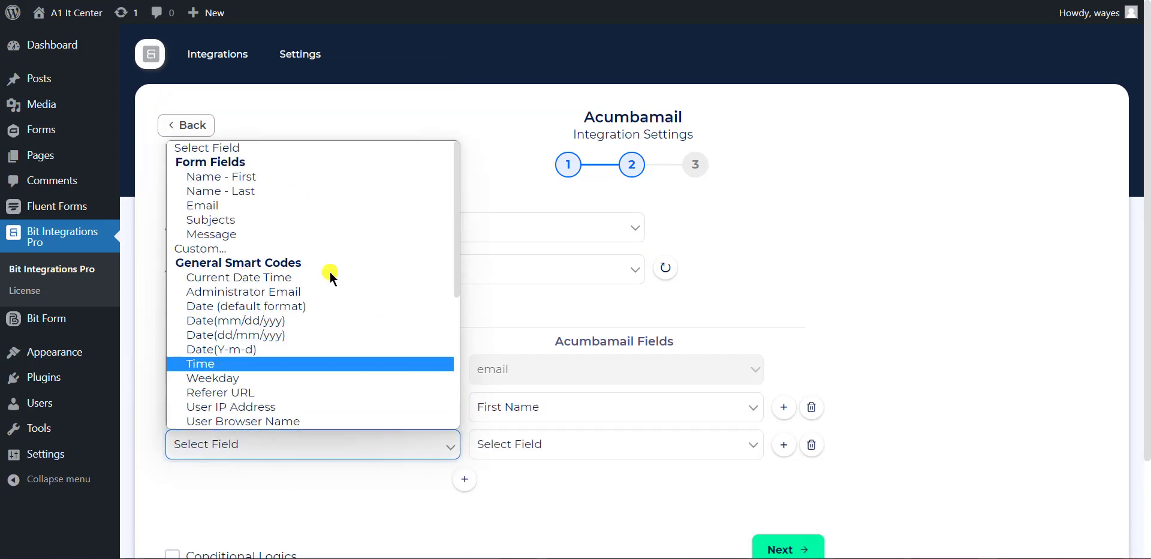
{"action": "left_click", "coordinate": [275, 190]}
{"action": "left_click", "coordinate": [568, 446]}
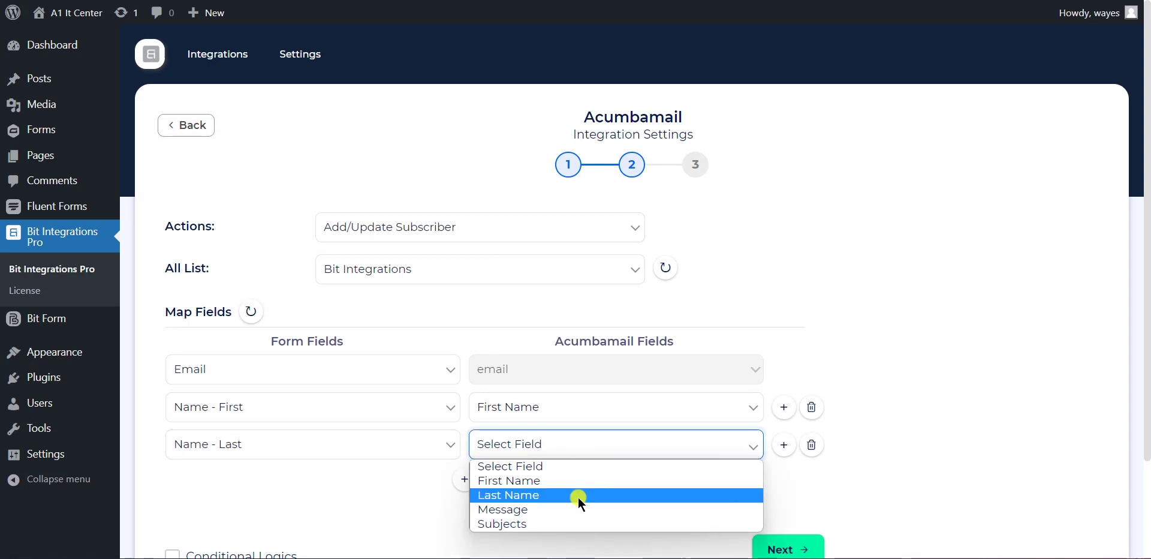
{"action": "left_click", "coordinate": [581, 495]}
Add mapping rows pairing Subjects with Subjects and Message with Message.
{"action": "left_click", "coordinate": [464, 479]}
{"action": "left_click", "coordinate": [387, 479]}
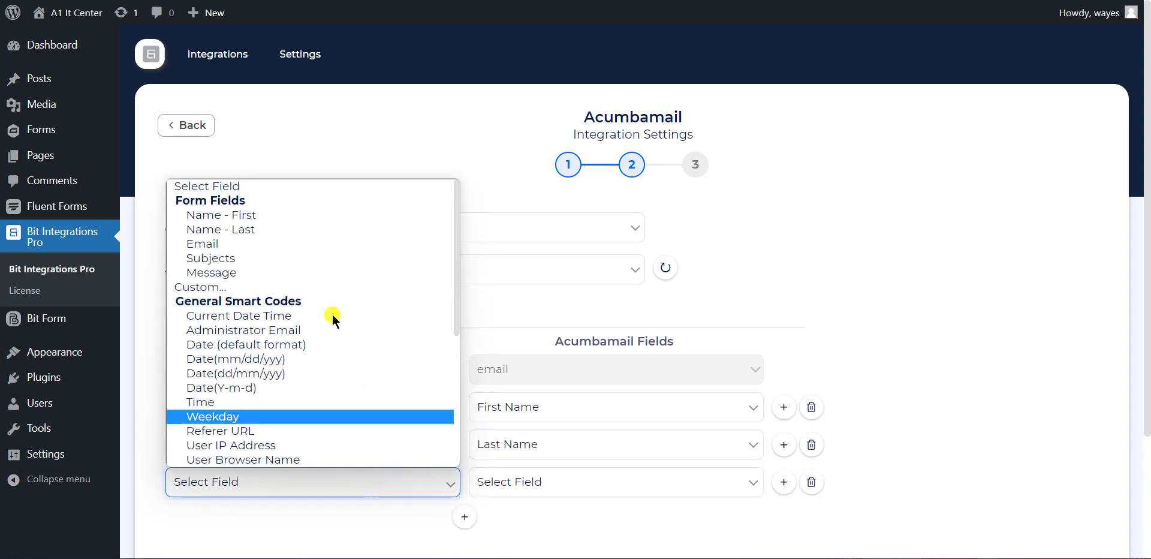
{"action": "left_click", "coordinate": [257, 257]}
{"action": "left_click", "coordinate": [590, 488]}
{"action": "left_click", "coordinate": [530, 460]}
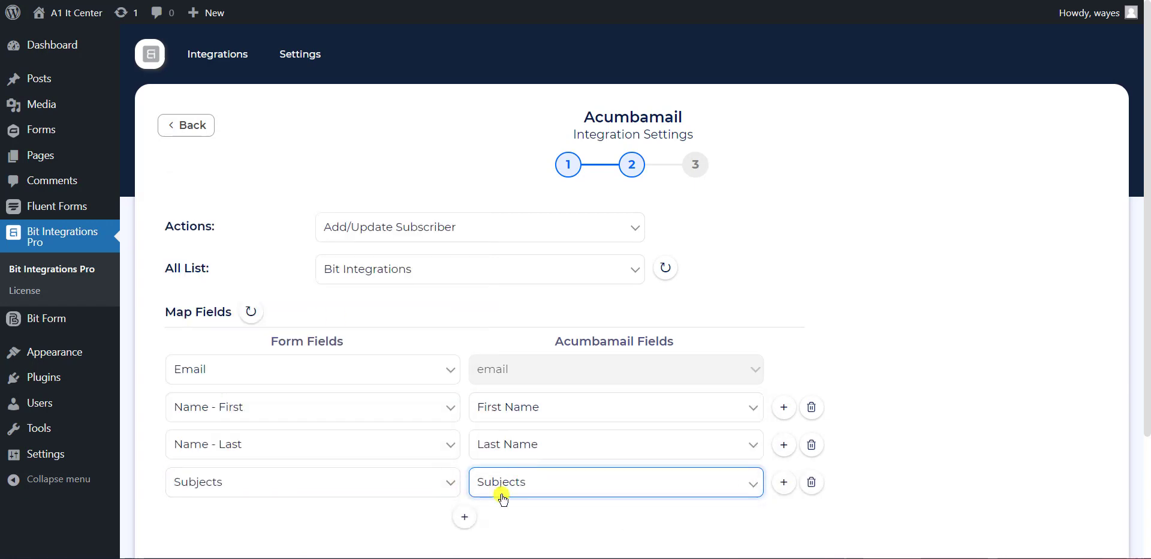
{"action": "left_click", "coordinate": [464, 516]}
{"action": "left_click", "coordinate": [368, 519]}
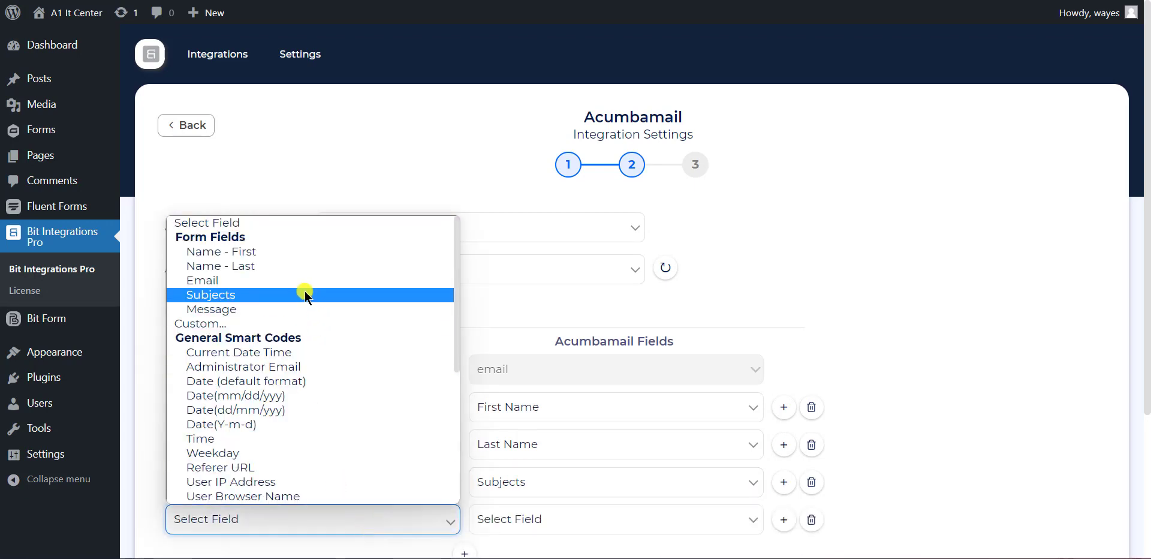
{"action": "left_click", "coordinate": [307, 309]}
{"action": "left_click", "coordinate": [563, 531]}
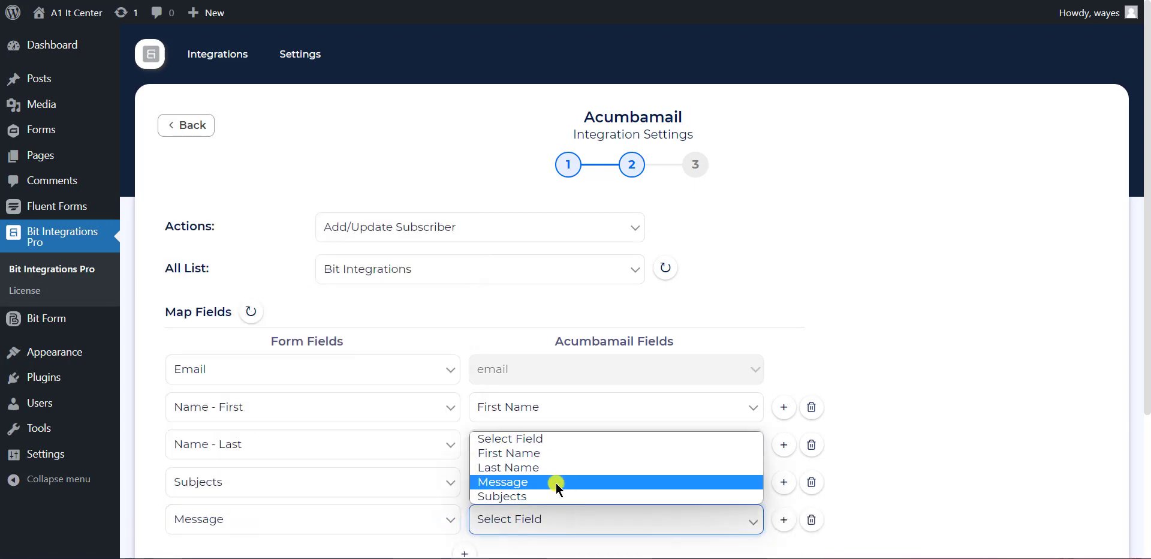
{"action": "left_click", "coordinate": [529, 479]}
{"action": "scroll", "coordinate": [917, 287], "scroll_direction": "down", "scroll_amount": 3}
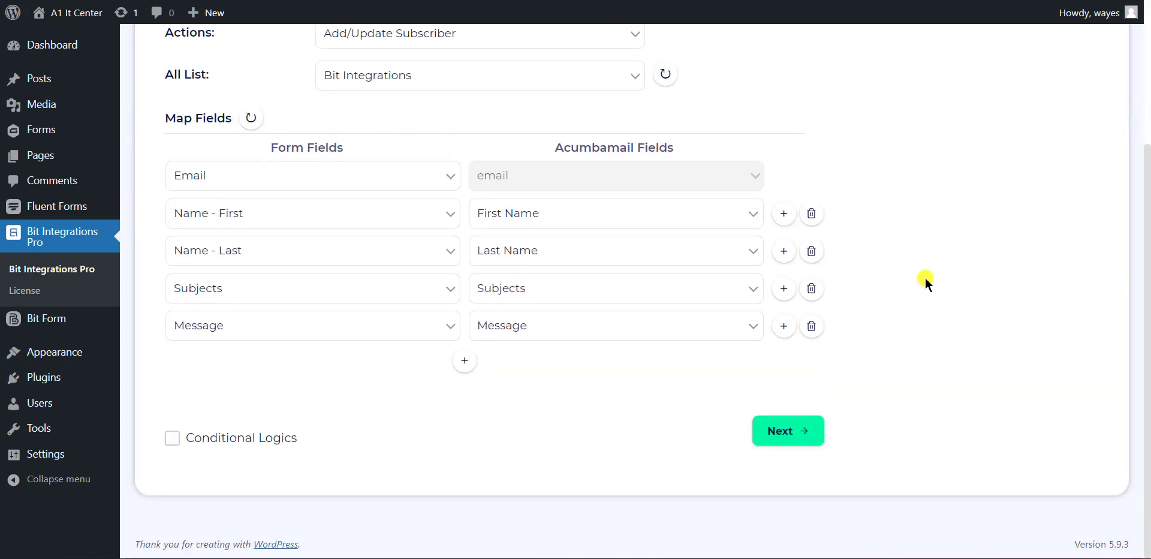
Proceed to the final step and Finish & Save the Gravity Forms to Acumbamail integration.
{"action": "left_click", "coordinate": [789, 432]}
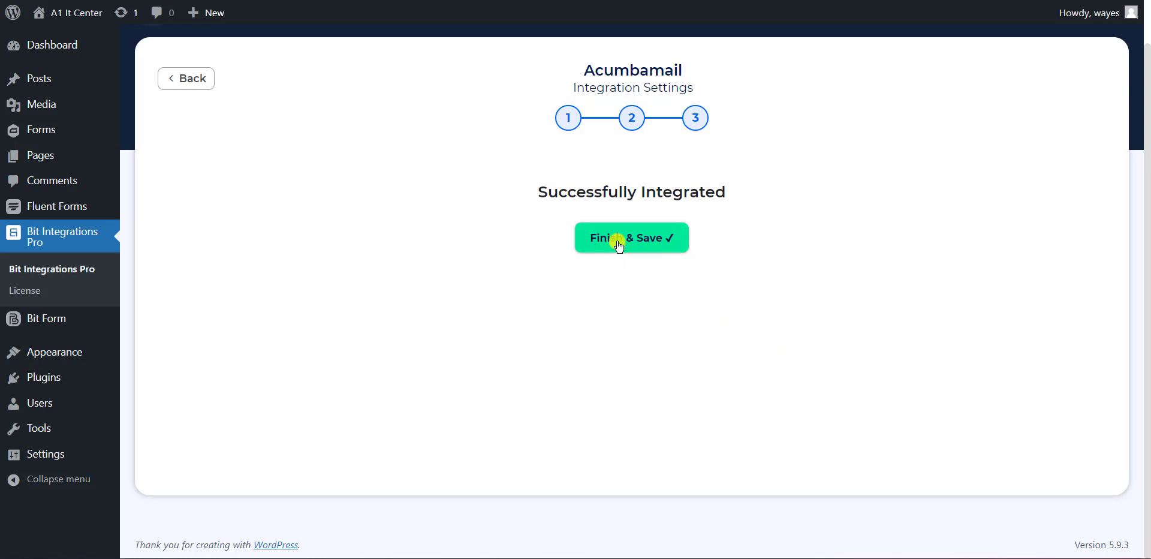
{"action": "left_click", "coordinate": [618, 245]}
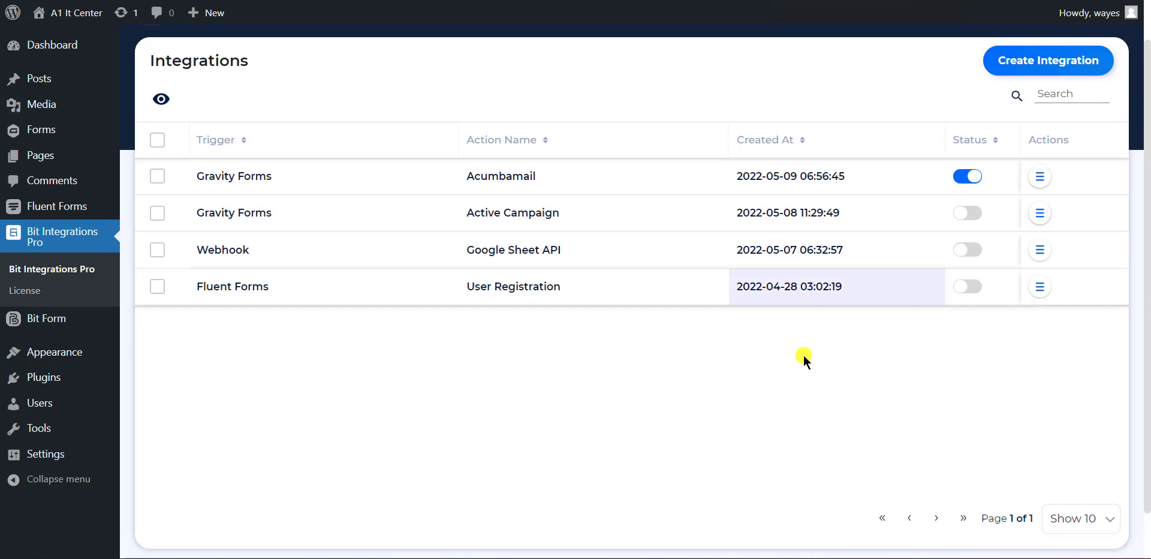
Submit the Gravity Form with a test first and last name, e-mail, subject 'hello', message 'Hello World'.
{"action": "left_click", "coordinate": [833, 0]}
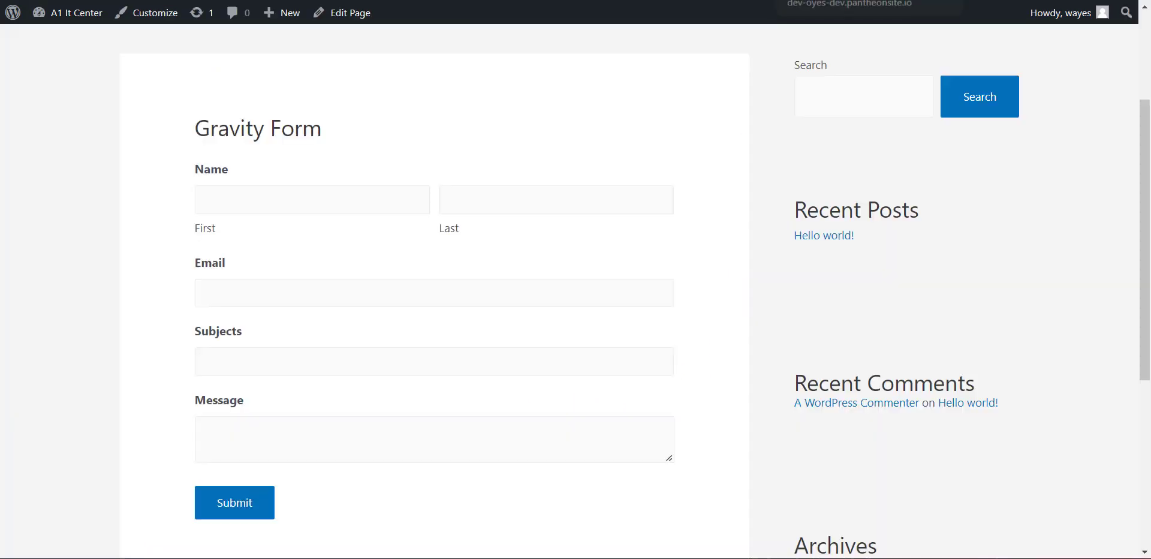
{"action": "left_click", "coordinate": [299, 198]}
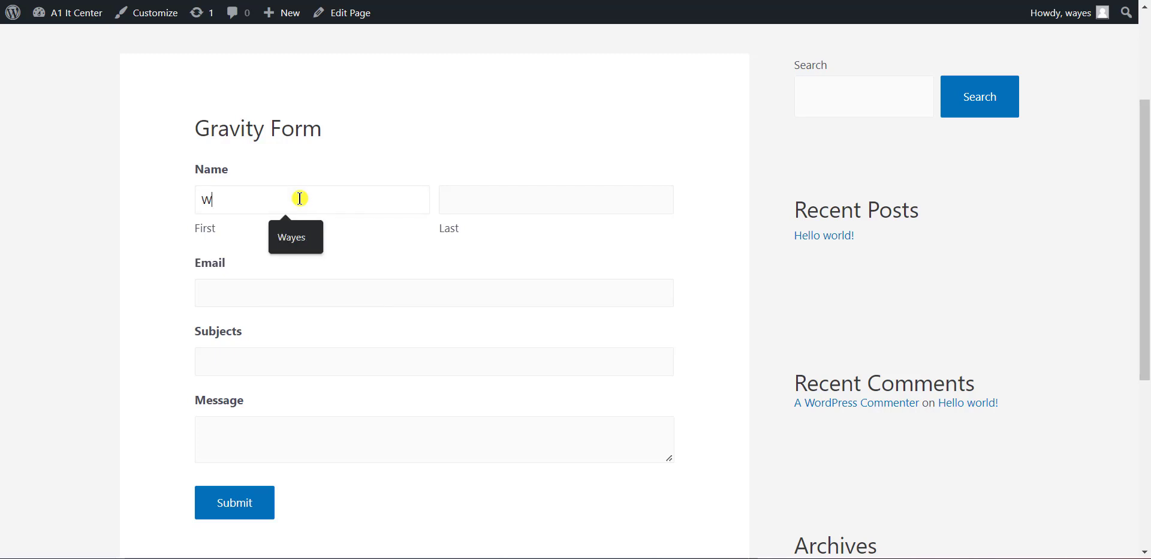
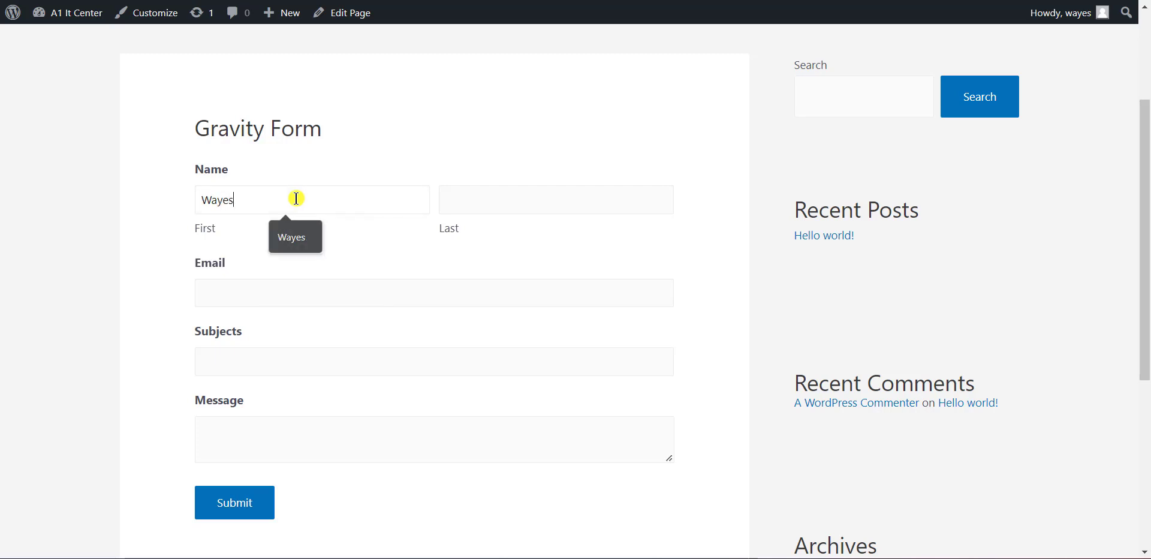
{"action": "left_click", "coordinate": [513, 203]}
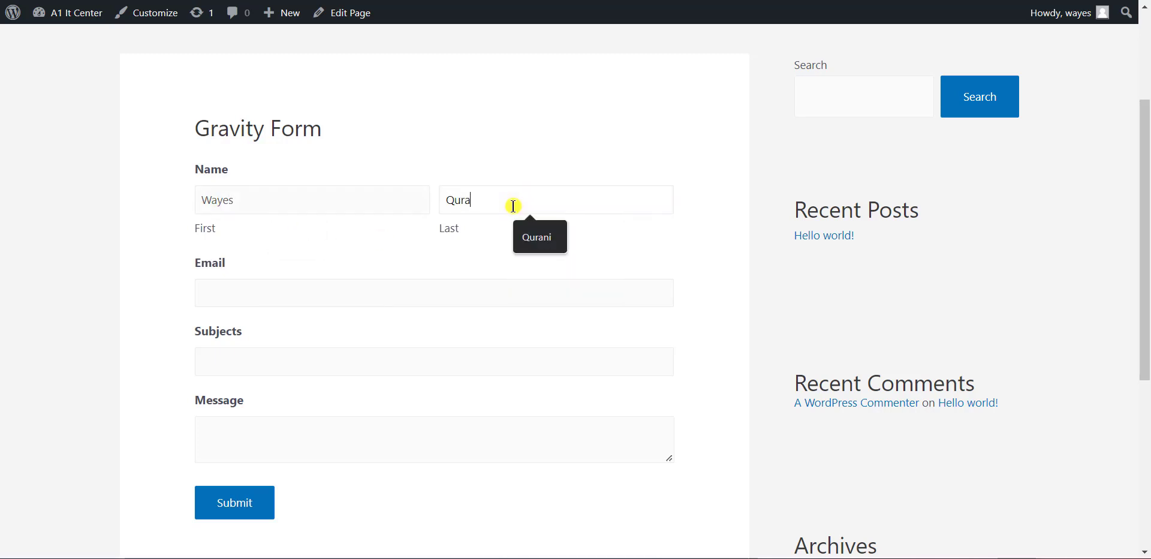
{"action": "left_click", "coordinate": [401, 289]}
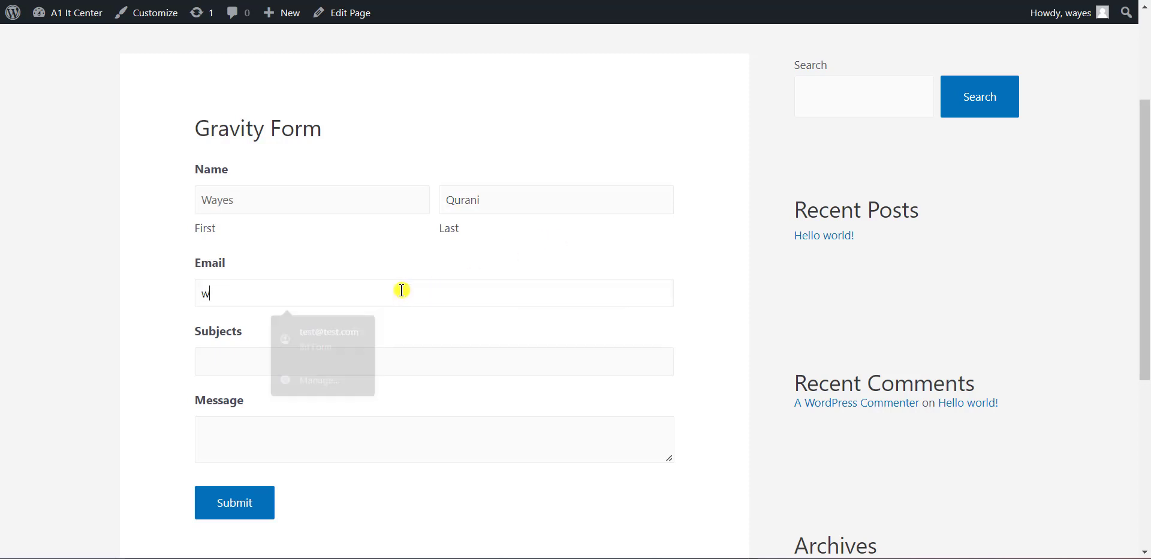
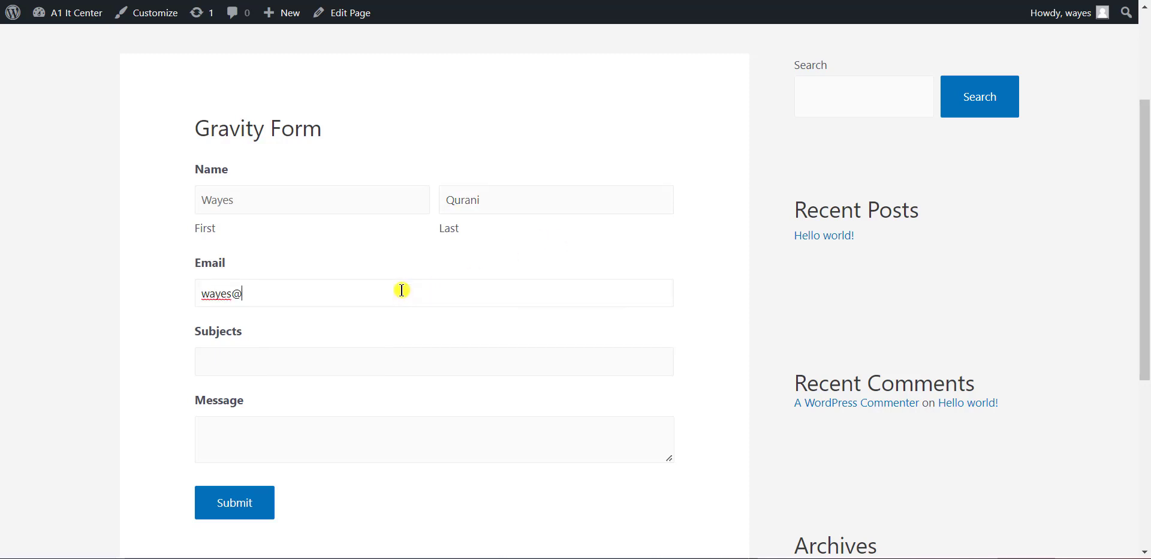
{"action": "left_click", "coordinate": [324, 366]}
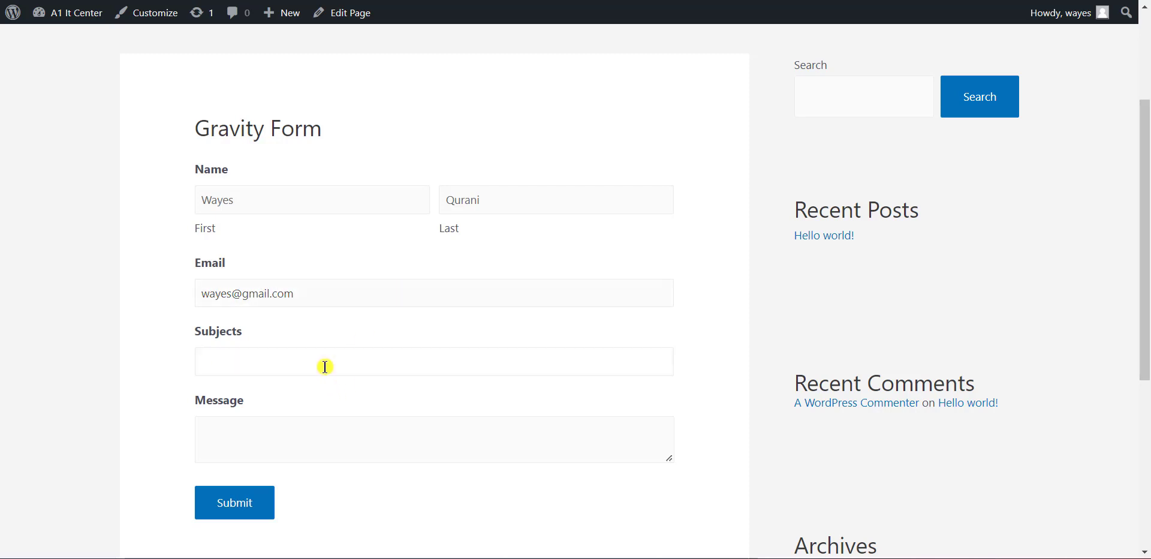
{"action": "type", "text": "hello"}
{"action": "left_click", "coordinate": [284, 429]}
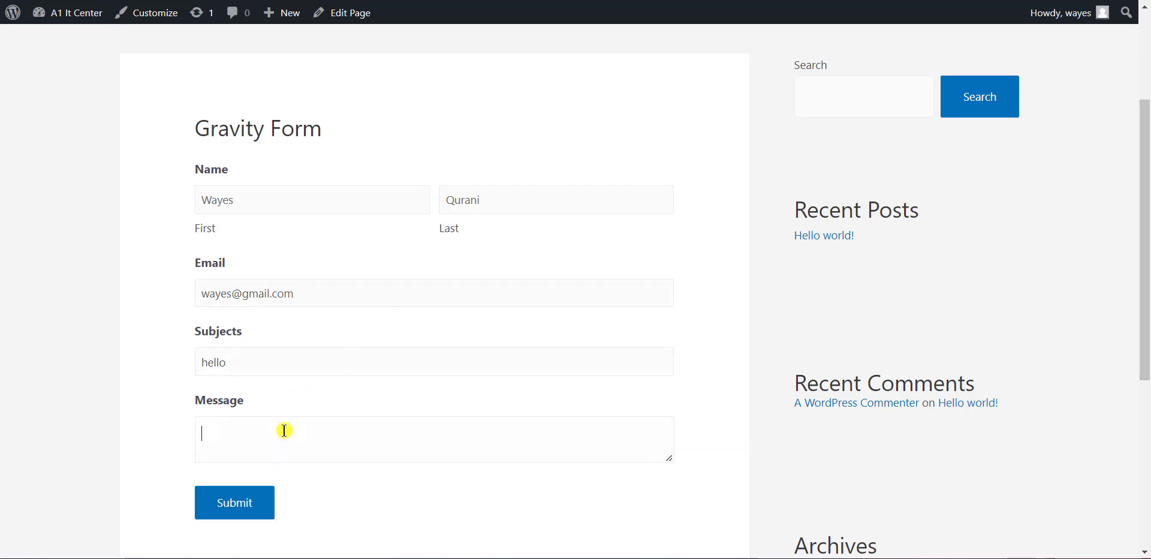
{"action": "type", "text": "Hello World"}
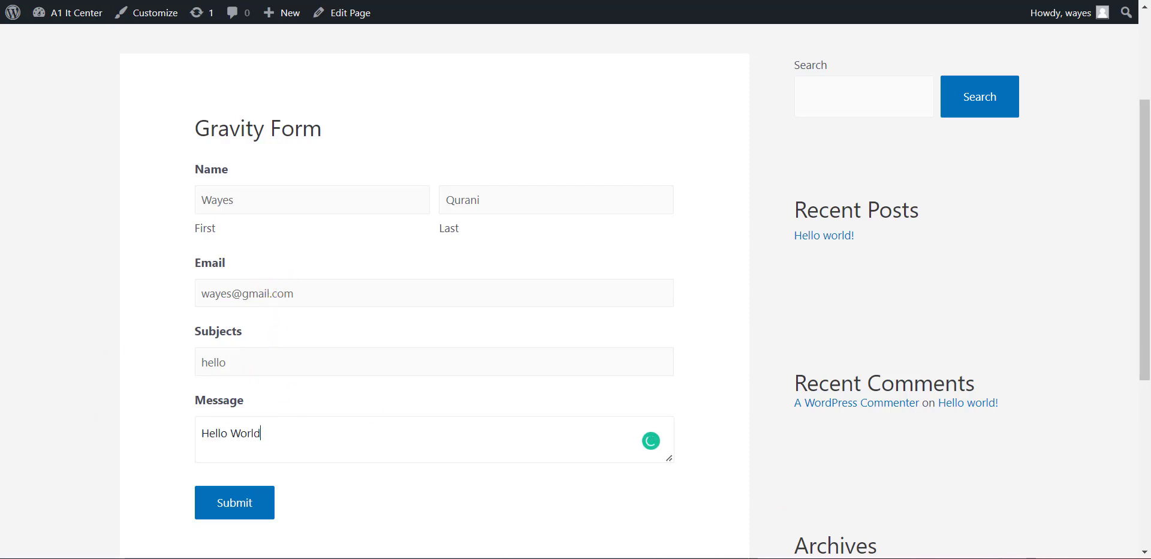
{"action": "left_click", "coordinate": [236, 501]}
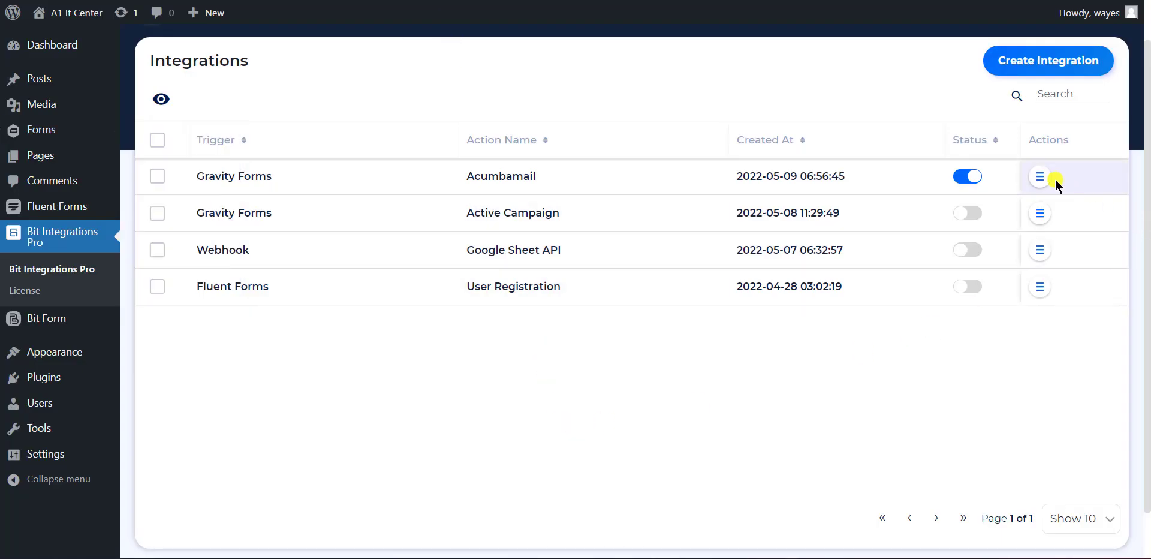
Open the Acumbamail integration's Timeline and inspect the success entry and its subscriber ID response.
{"action": "left_click", "coordinate": [1037, 177]}
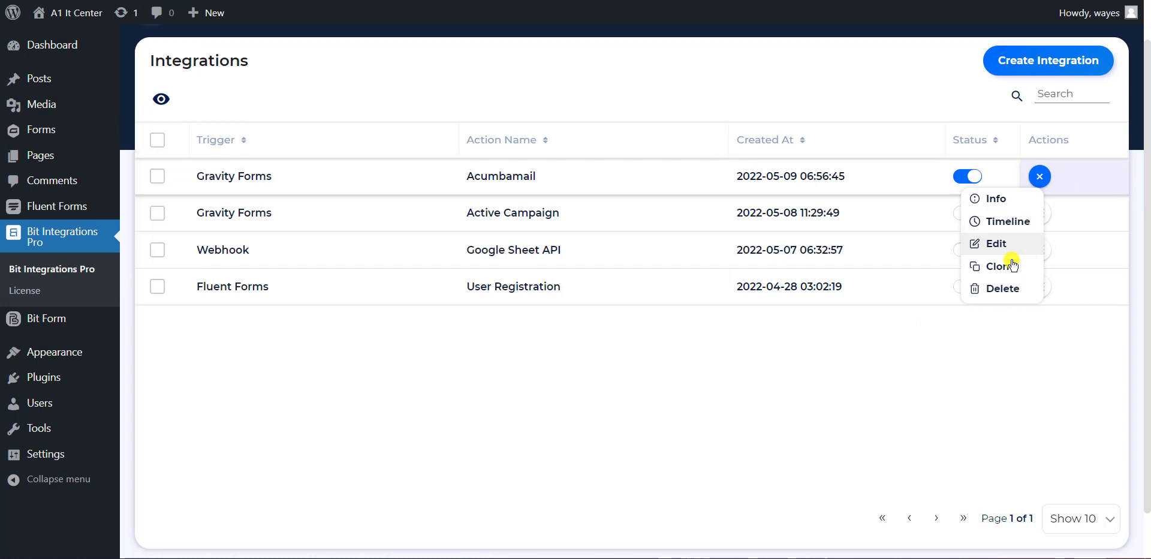
{"action": "left_click", "coordinate": [996, 224]}
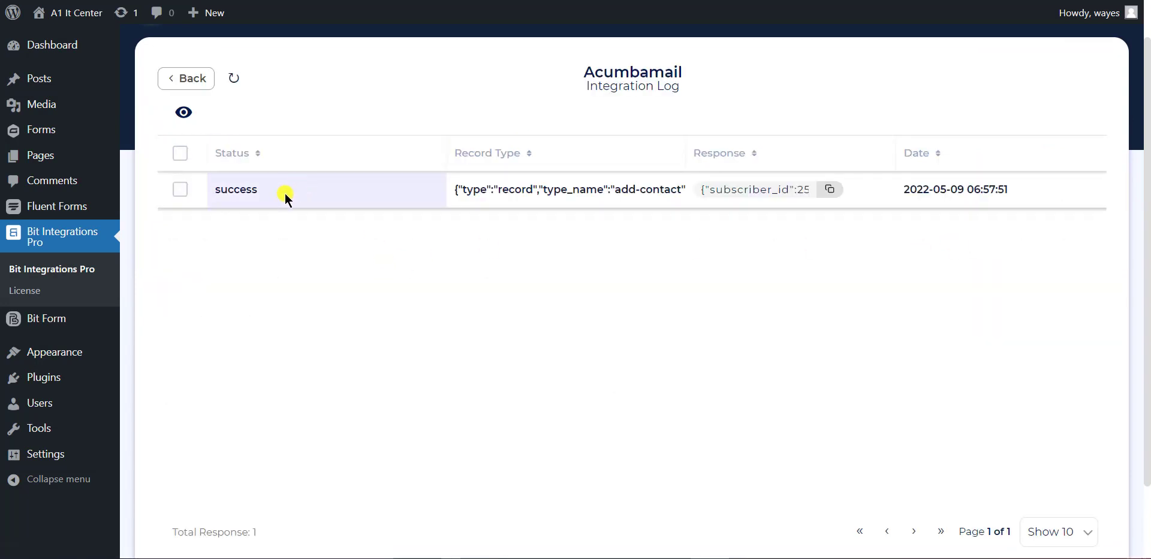
{"action": "double_click", "coordinate": [243, 192]}
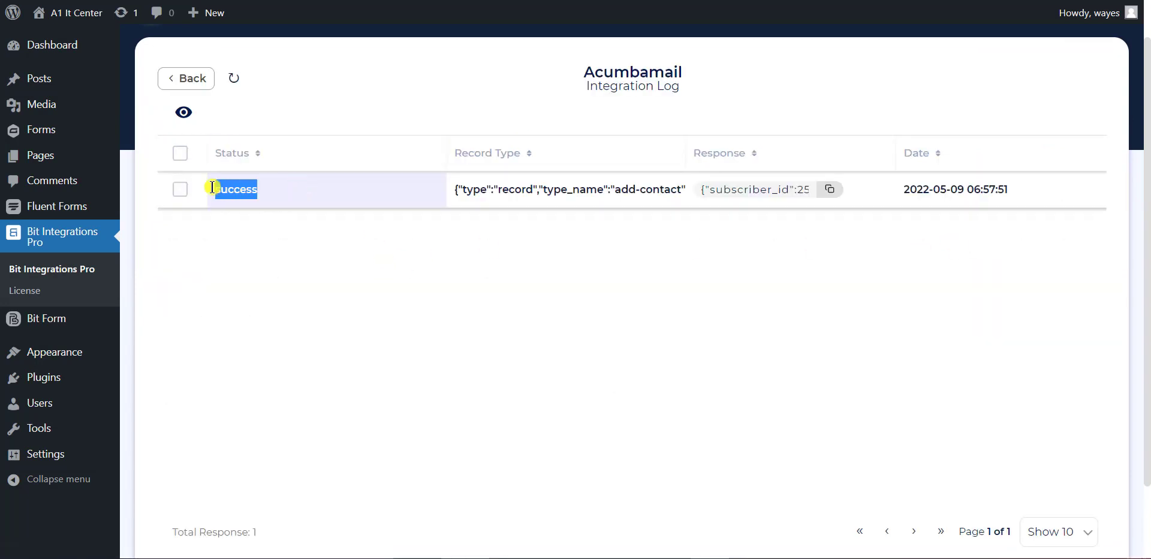
{"action": "left_click", "coordinate": [568, 312]}
{"action": "left_click_drag", "start_coordinate": [741, 189], "coordinate": [822, 196]}
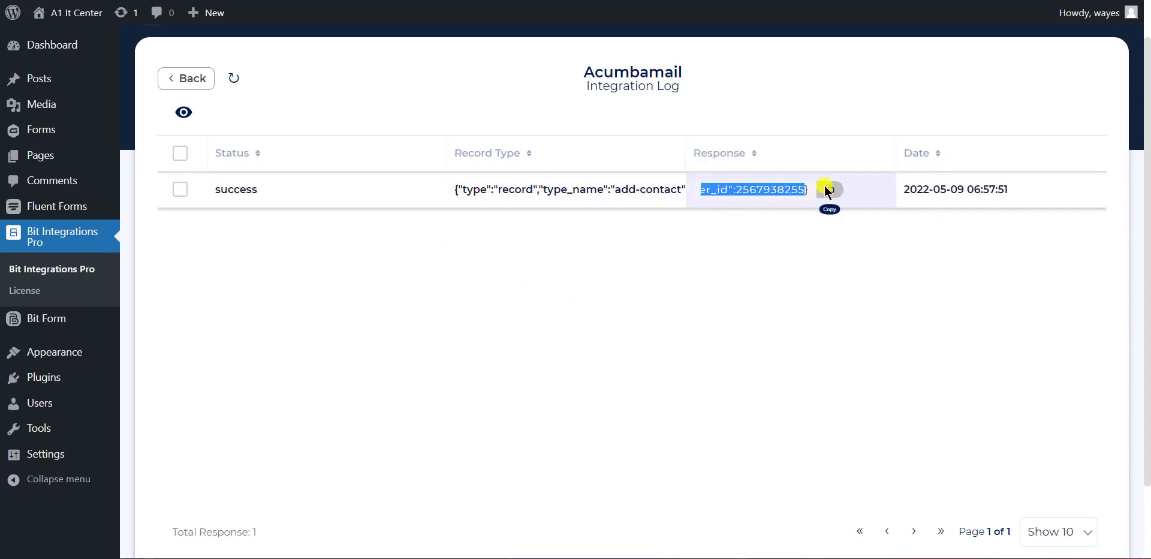
{"action": "left_click", "coordinate": [643, 314]}
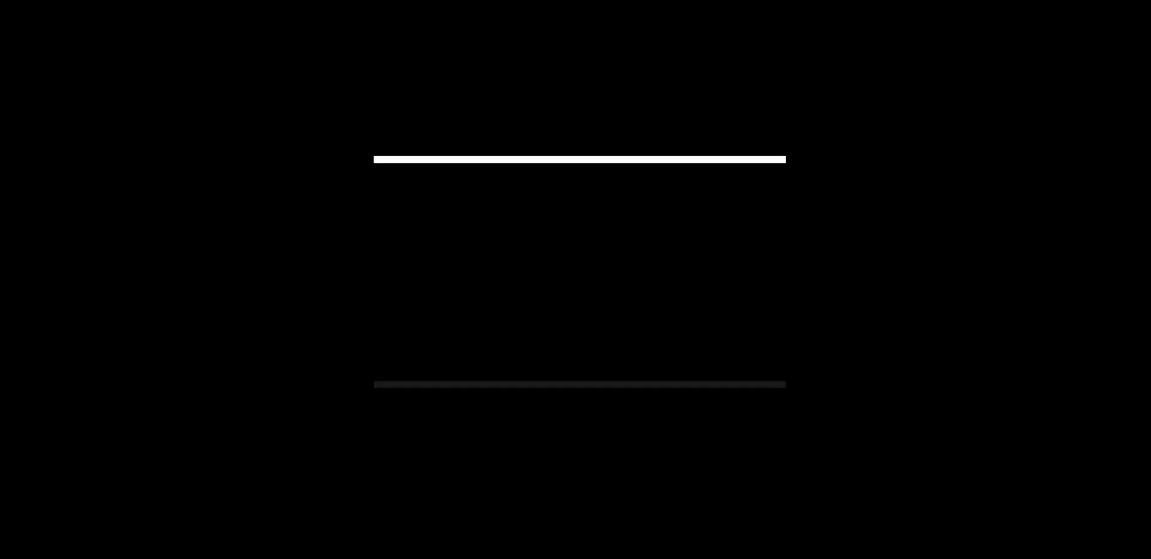